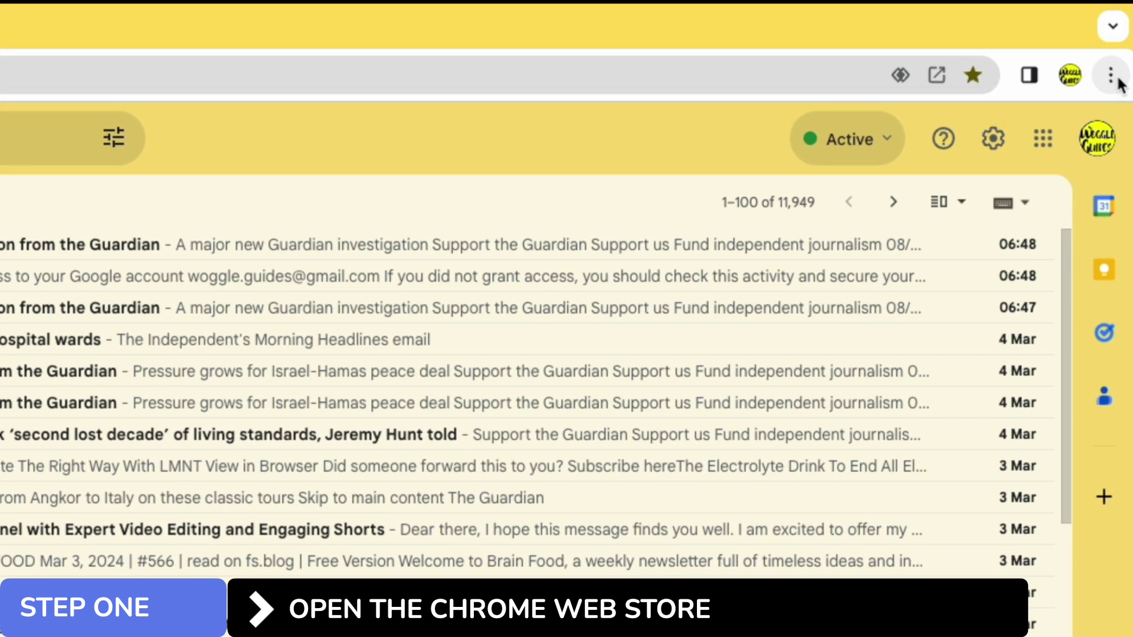
Open the Chrome Web Store in a new tab from Chrome's Extensions menu
click(1117, 83)
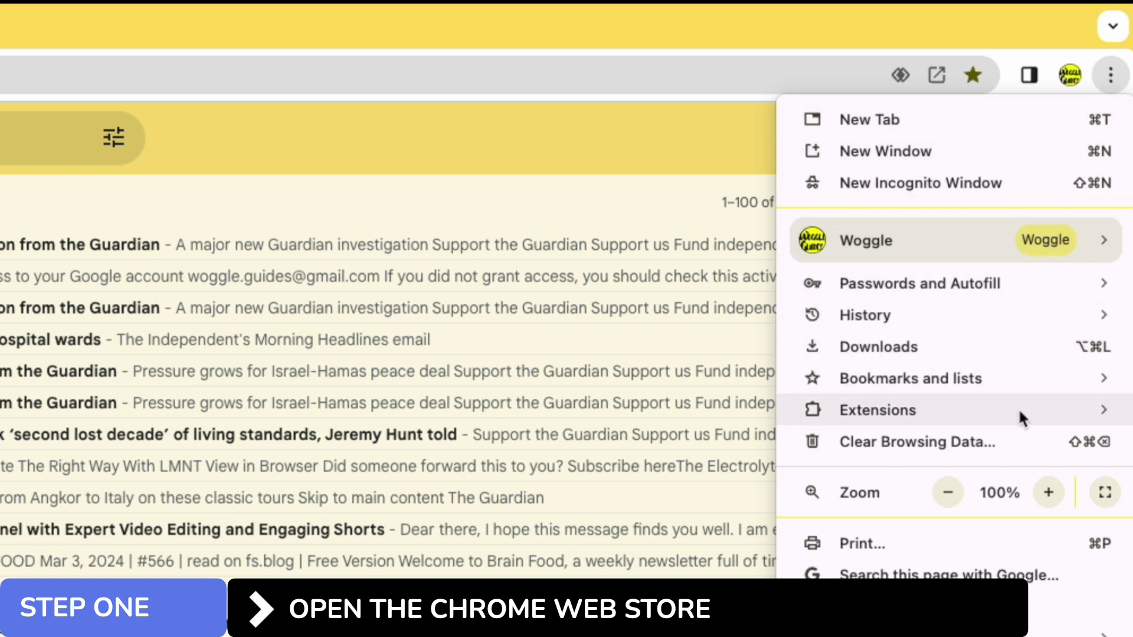
mouse_move(1020, 412)
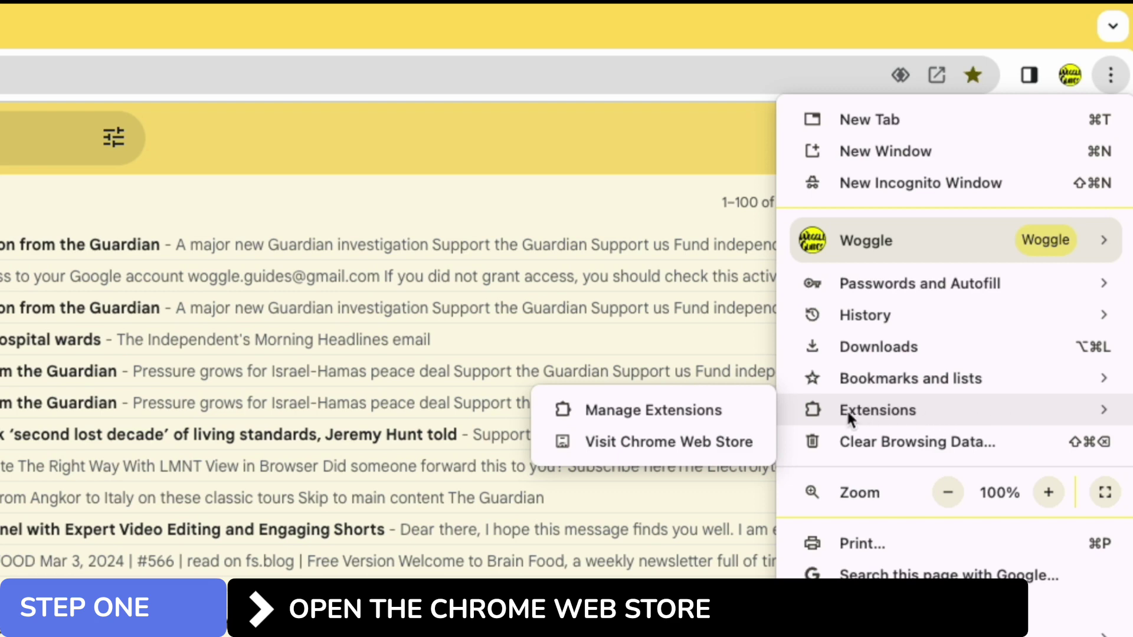
click(759, 442)
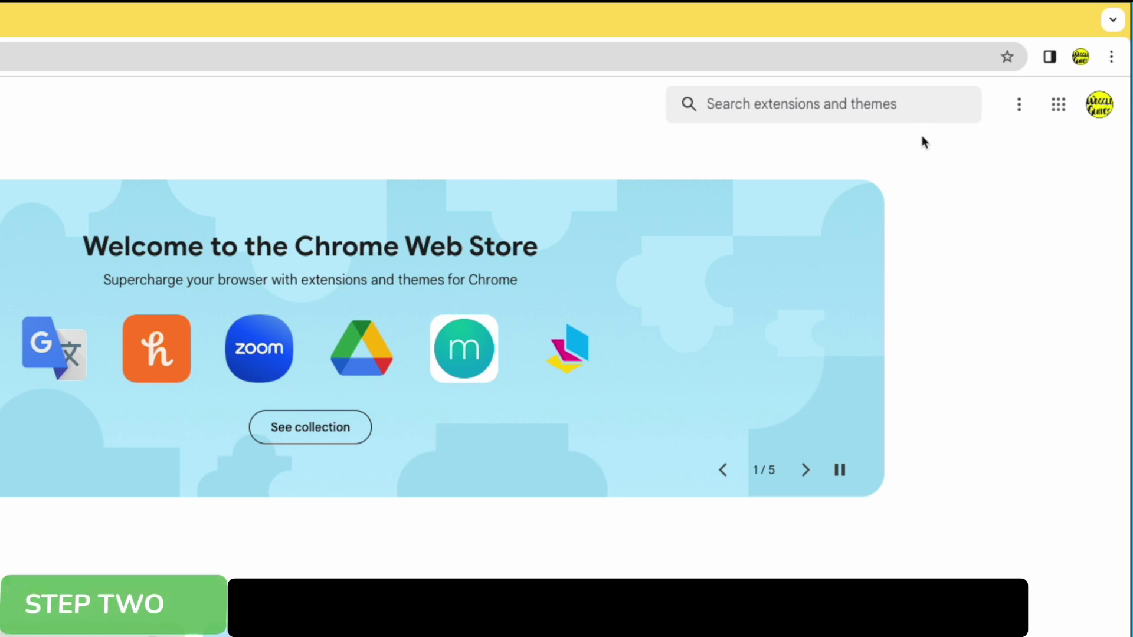
Search the Chrome Web Store for 'gmail read receipt'
click(921, 105)
text(gmail re)
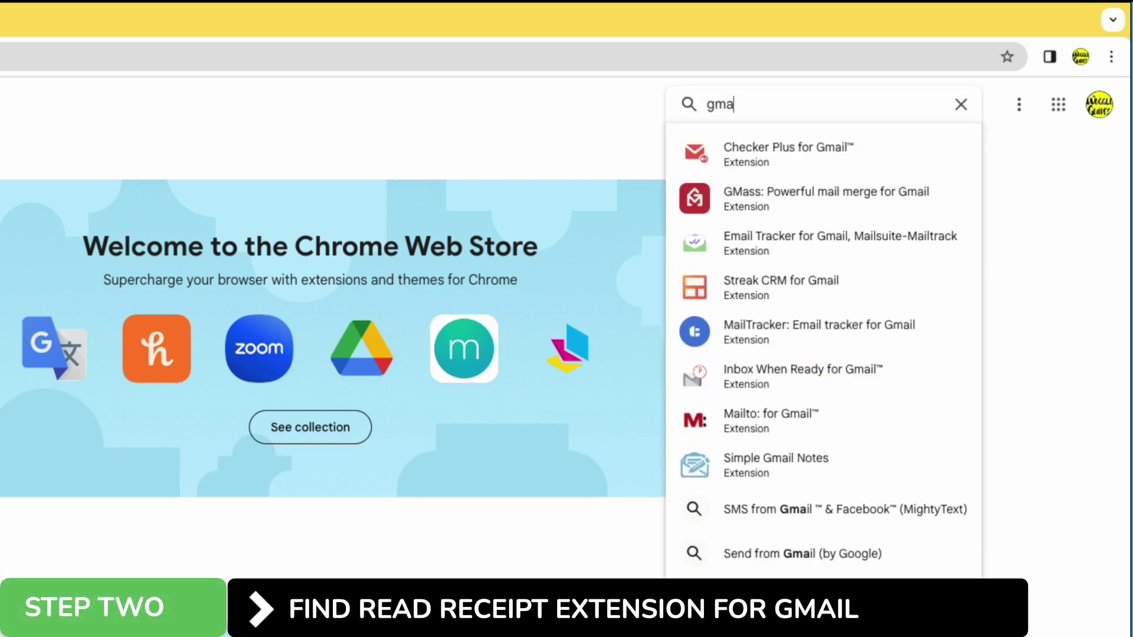
text(ad receipt)
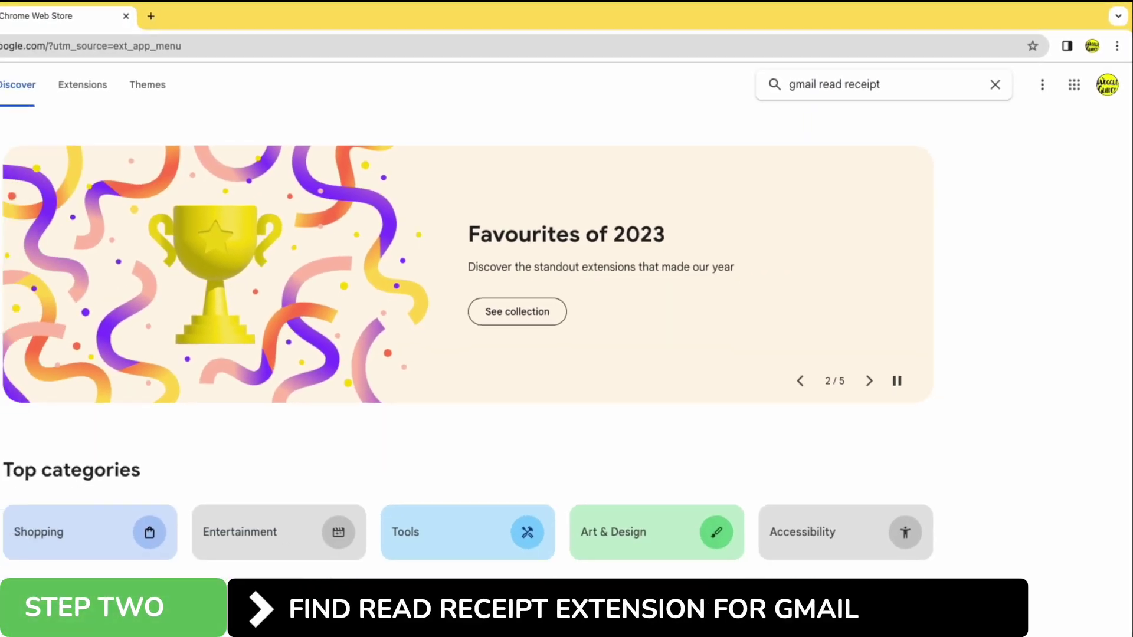
key(Return)
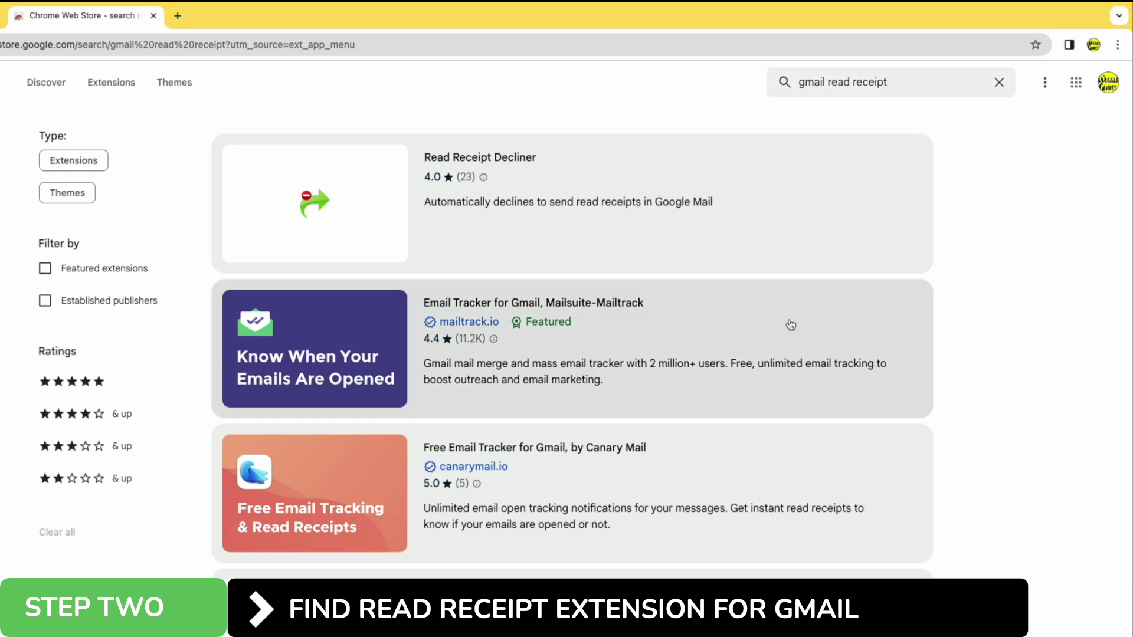
Install the Email Tracker for Gmail by Mailsuite-Mailtrack extension in Chrome
click(695, 317)
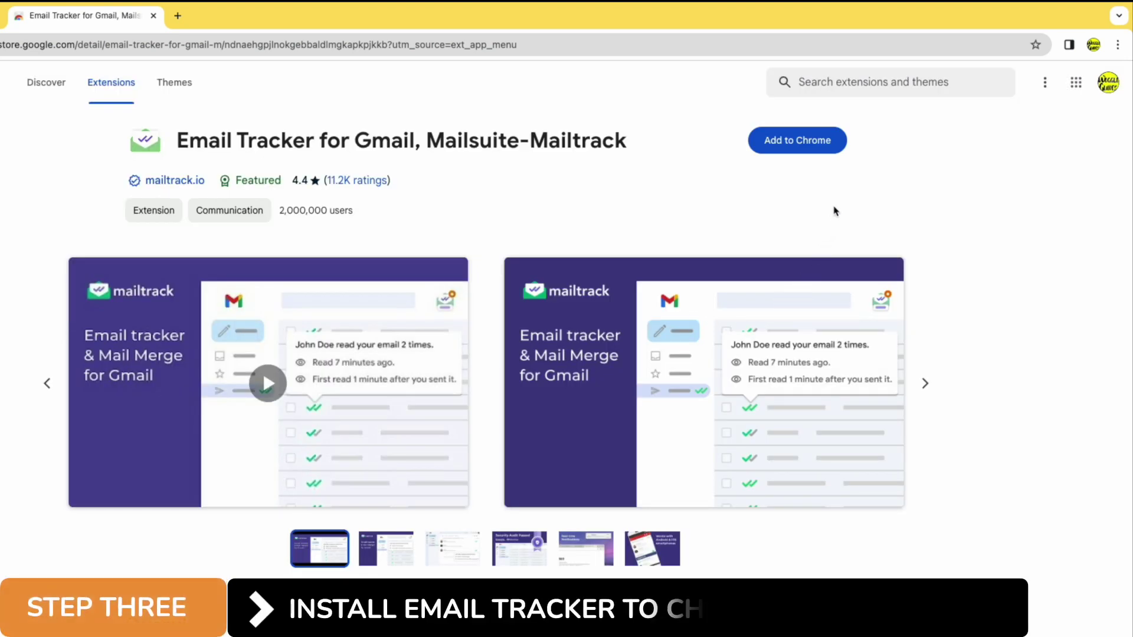
click(836, 153)
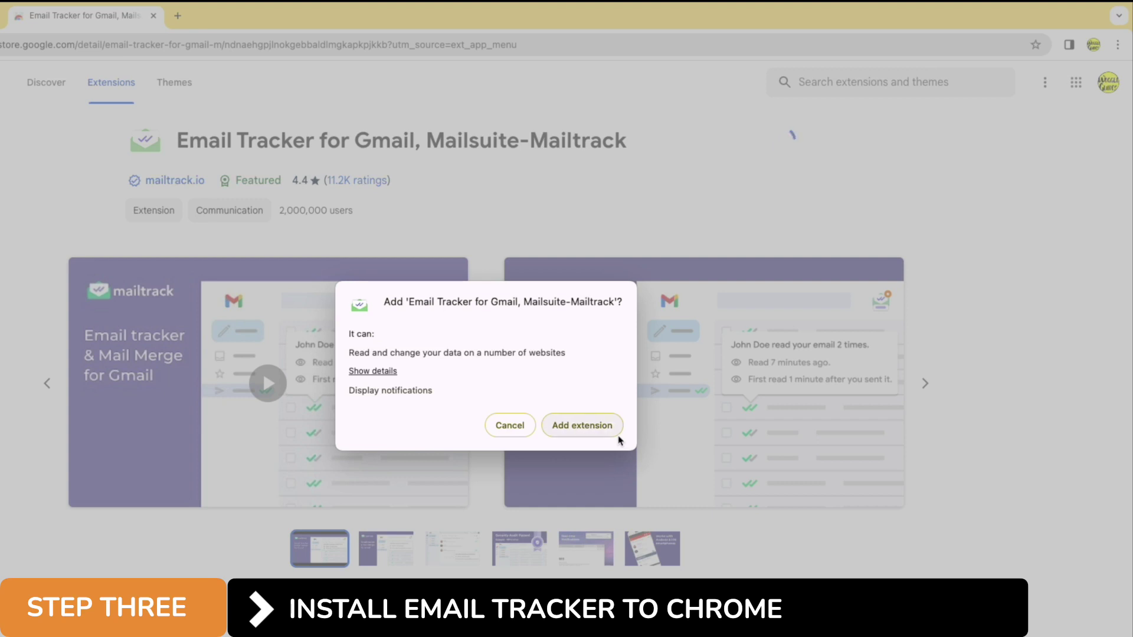
click(611, 432)
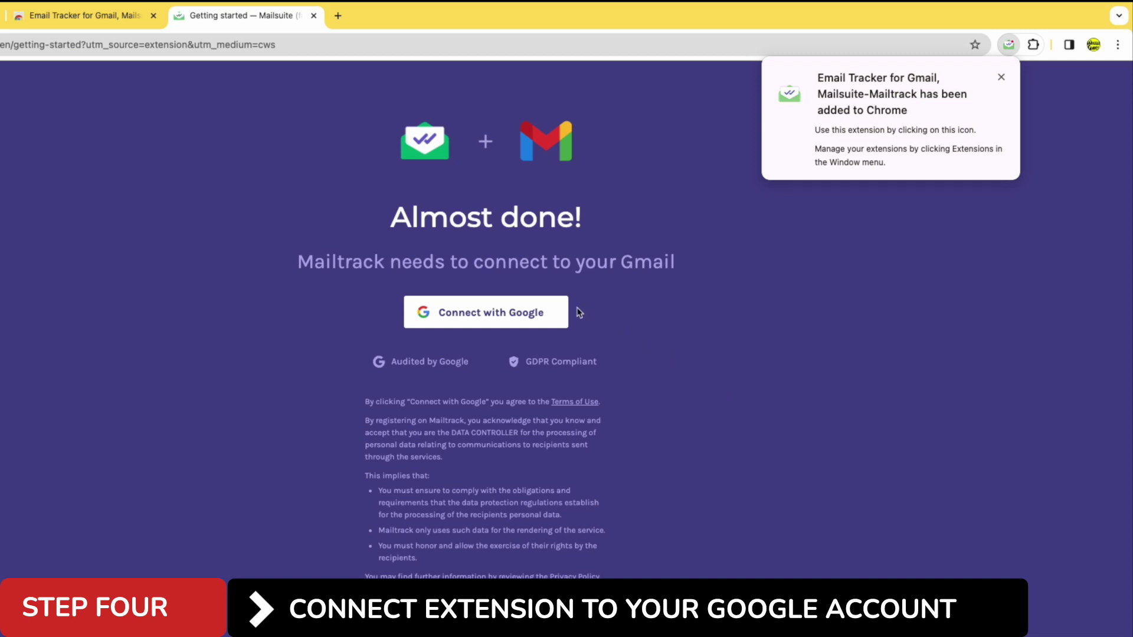
Link Mailtrack to your Google account with Connect with Google
click(565, 317)
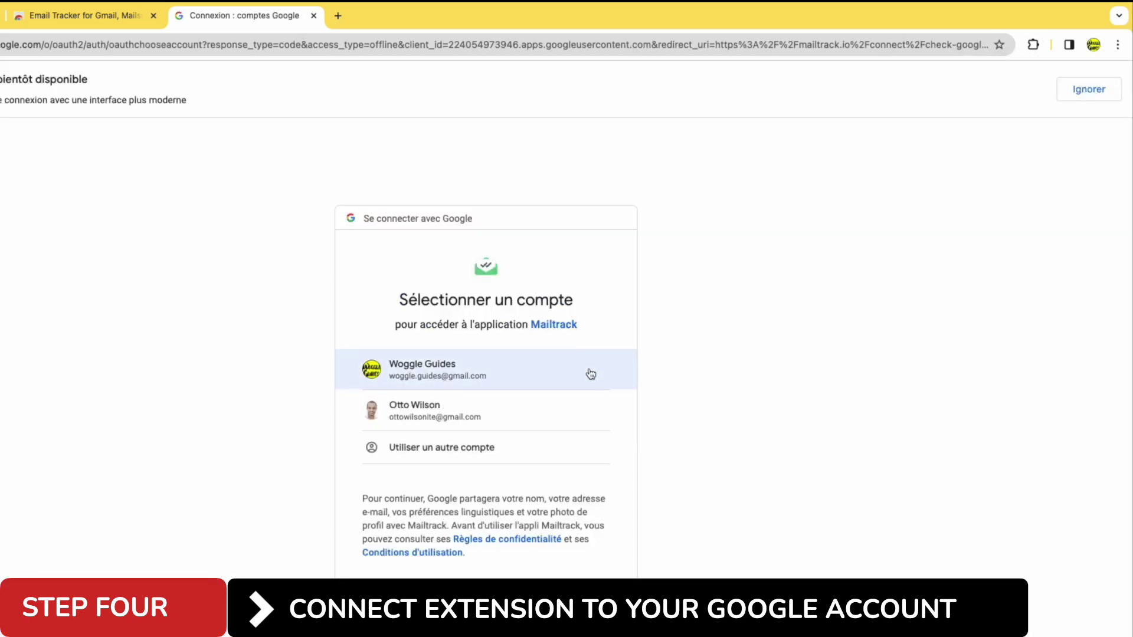
click(555, 381)
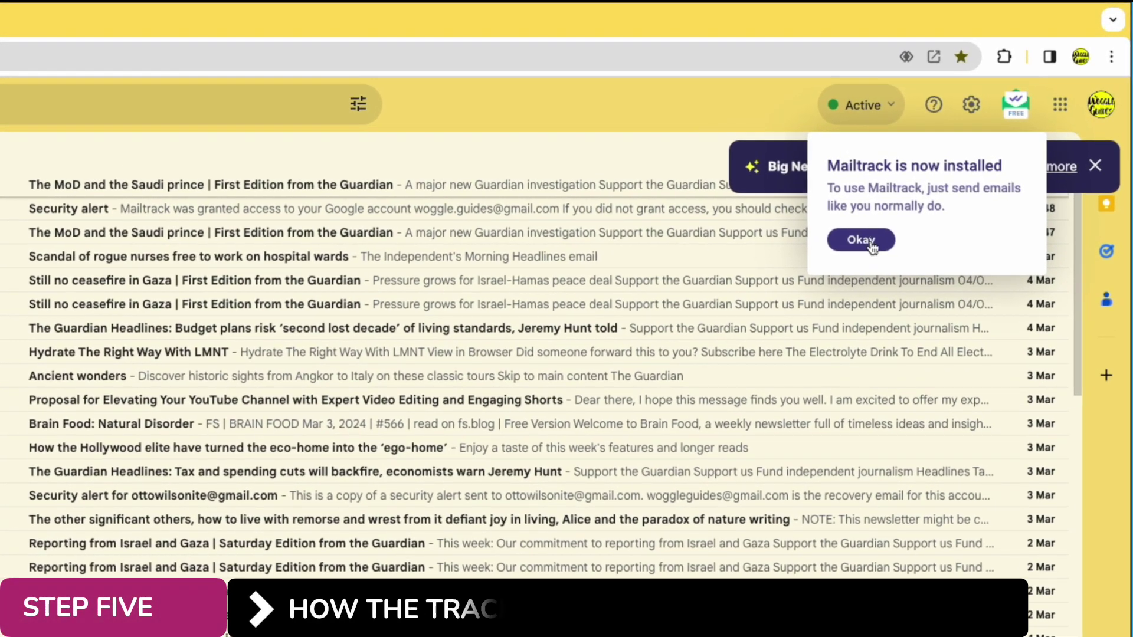
Dismiss the Mailtrack installed notice and the inbox news banner, and check Mailtrack's options
click(863, 237)
click(1093, 168)
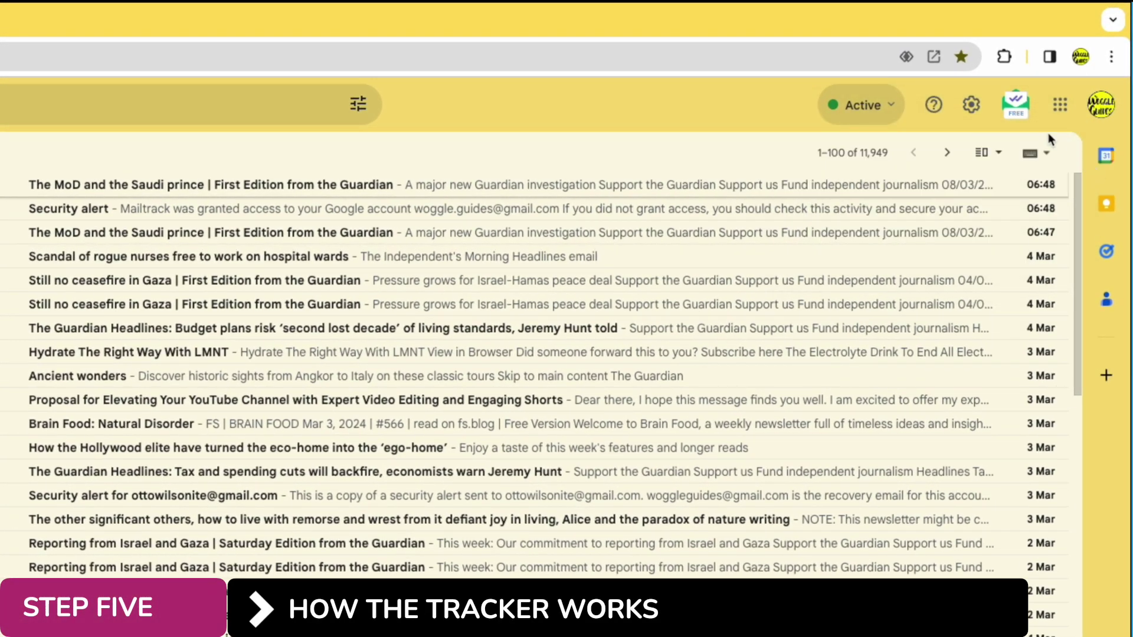
click(1022, 122)
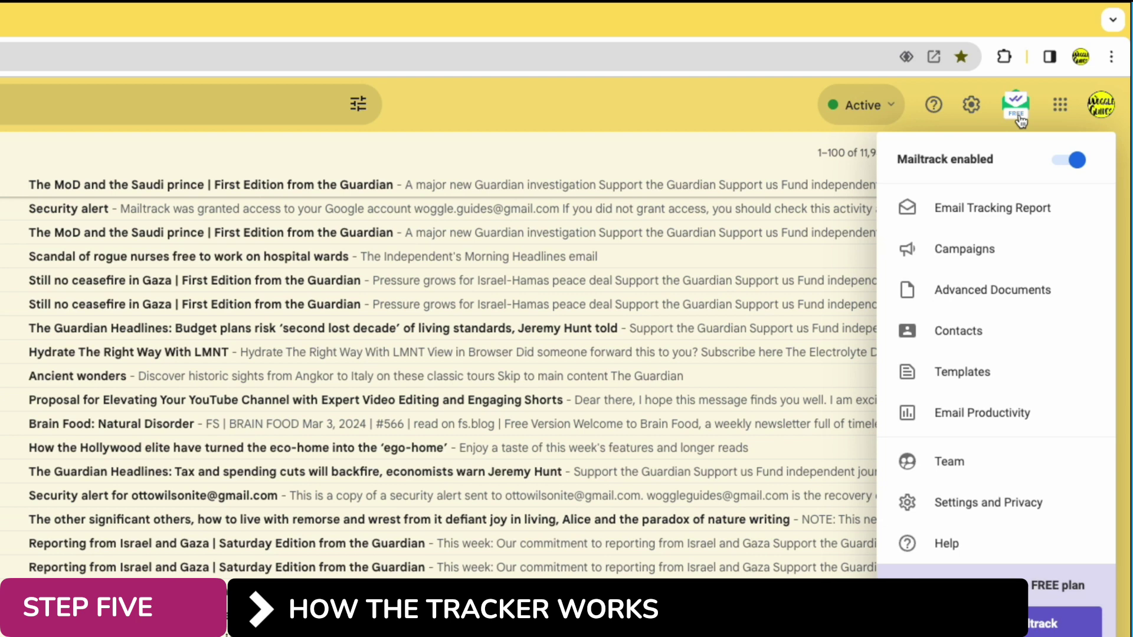
click(1021, 121)
Send an email 'How are you?' with body 'Meetup for a drink?' to a contact
key(c)
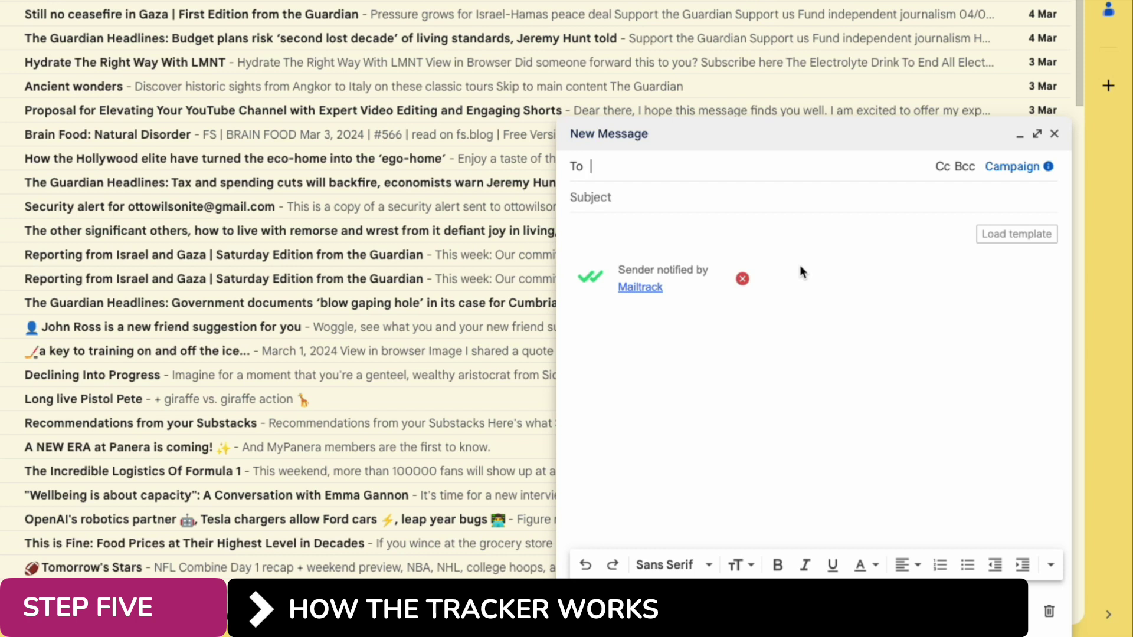
text(ott)
key(Return)
key(Tab)
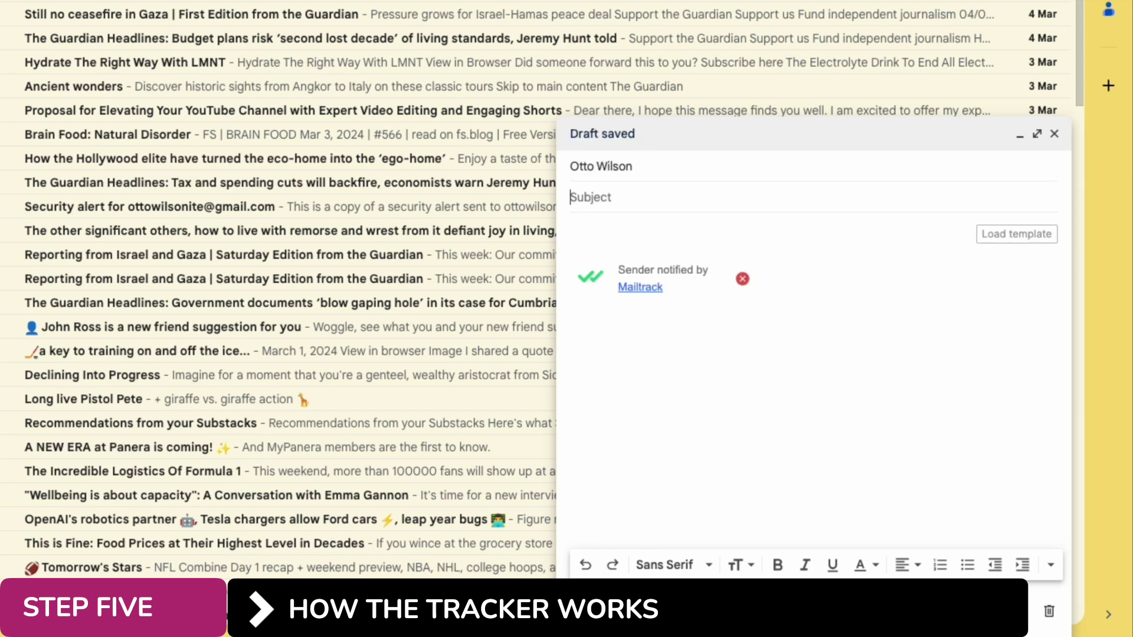
text(How are you?)
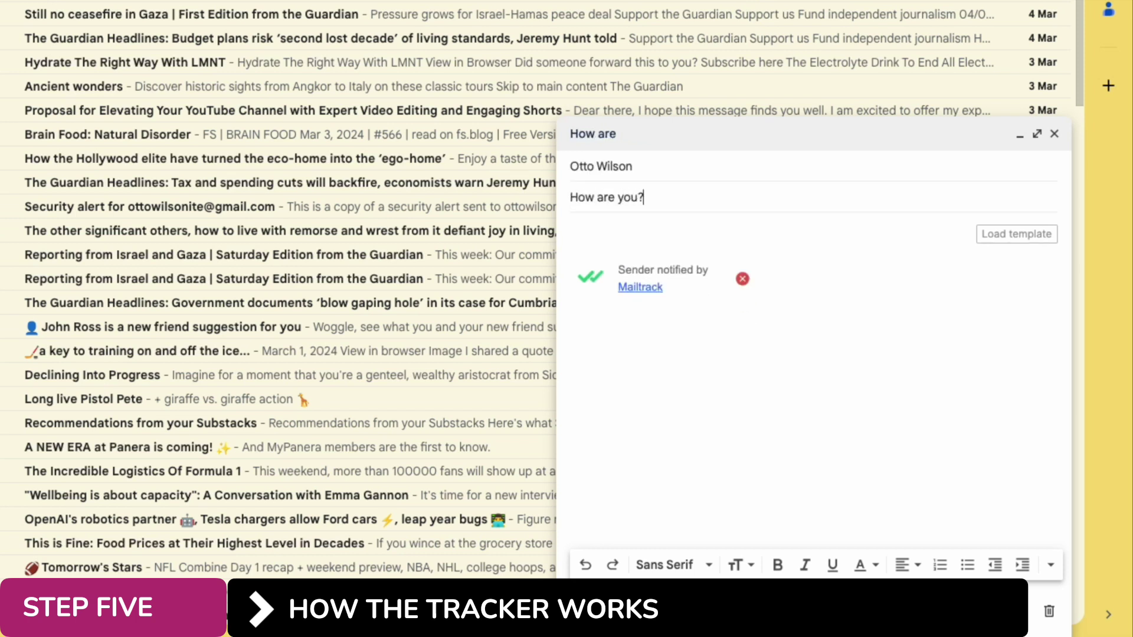
key(Tab)
text(Meetup for a drink?)
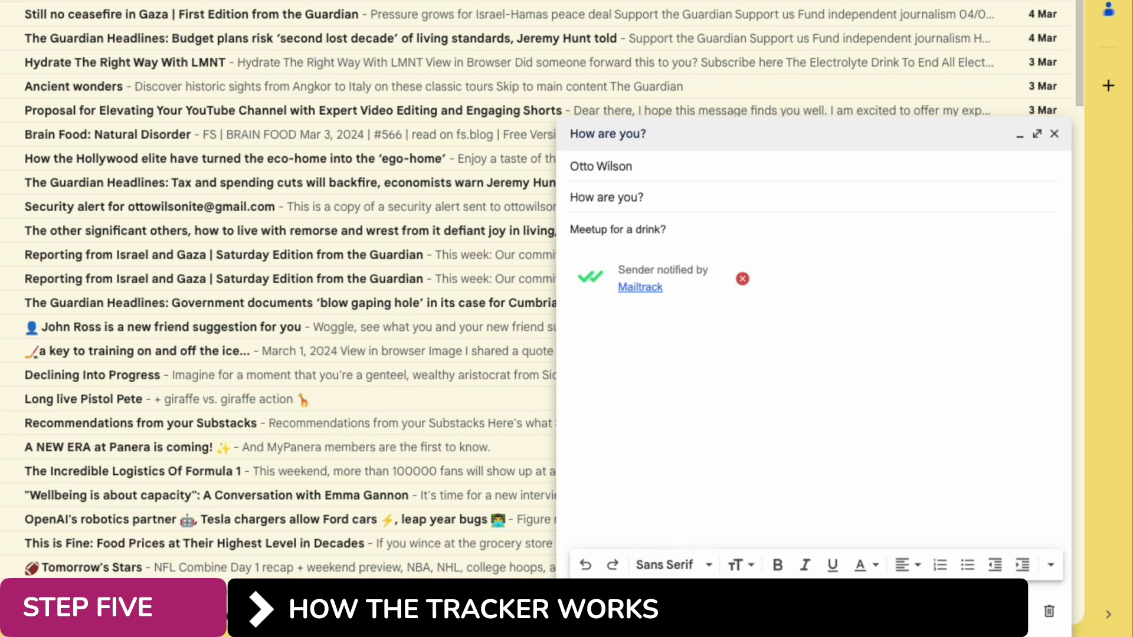
key(ctrl+Return)
Send a second email 'Long time no see!' saying 'Meet up next week?' to another contact
text(cluc)
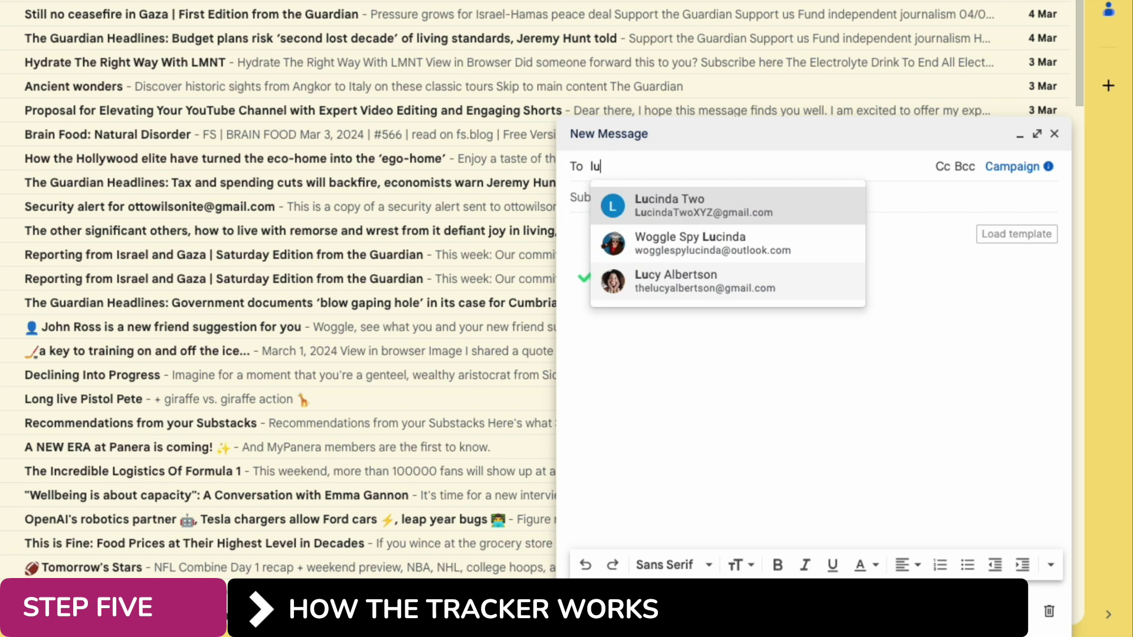
key(Return)
key(Tab)
text(Long time no see!)
key(Tab)
text(Meet up next week?)
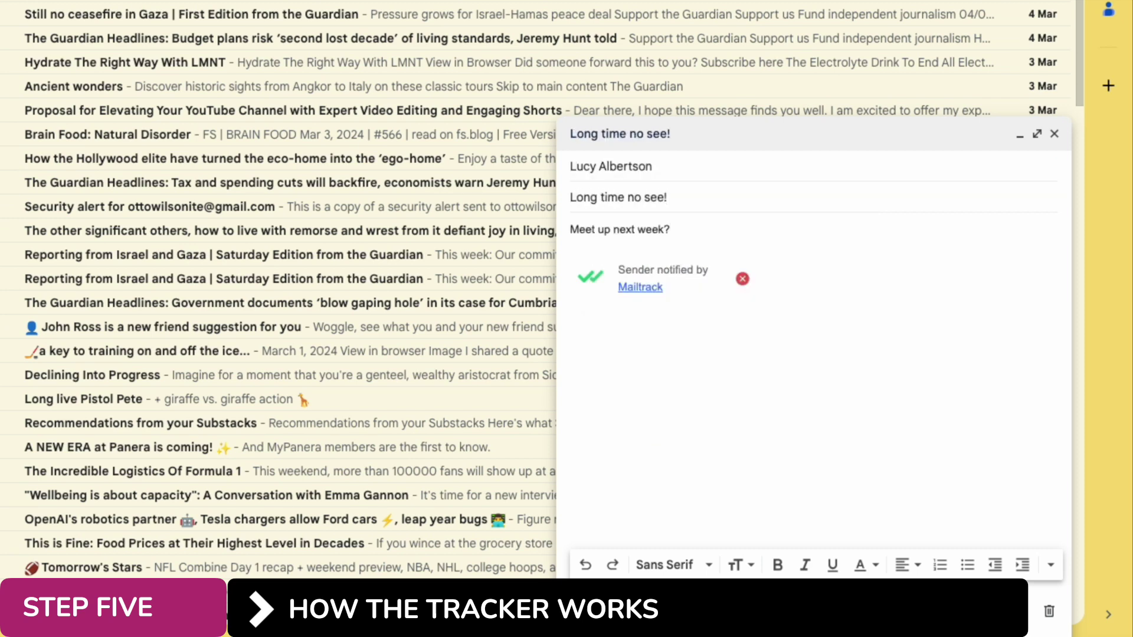
key(ctrl+Return)
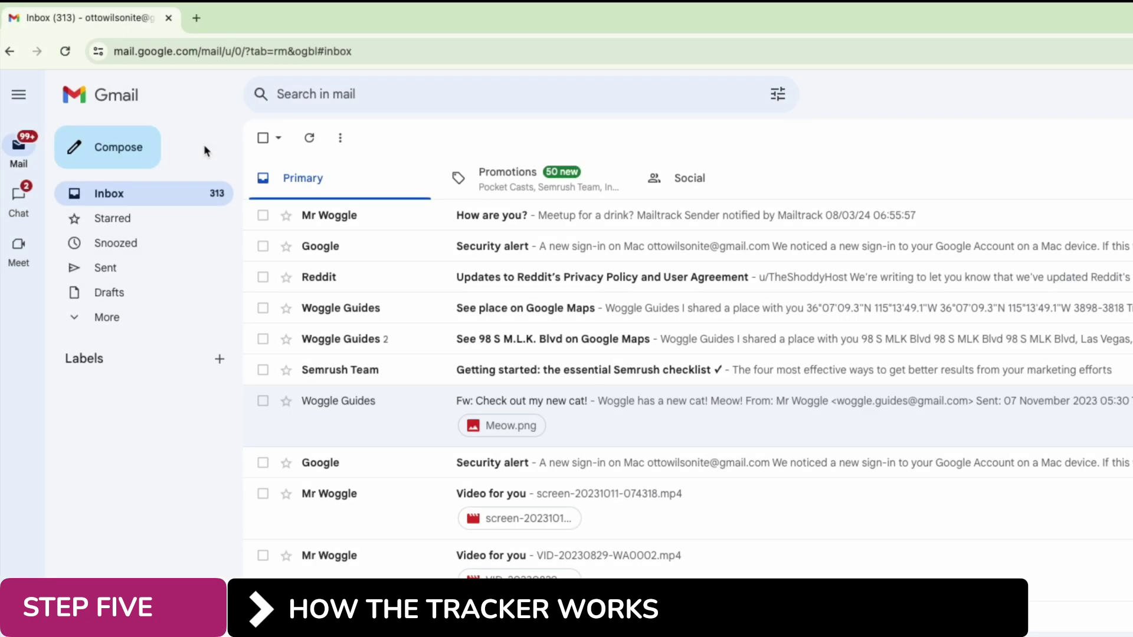
Open the 'How are you?' email in the recipient's inbox so it registers as read
click(581, 223)
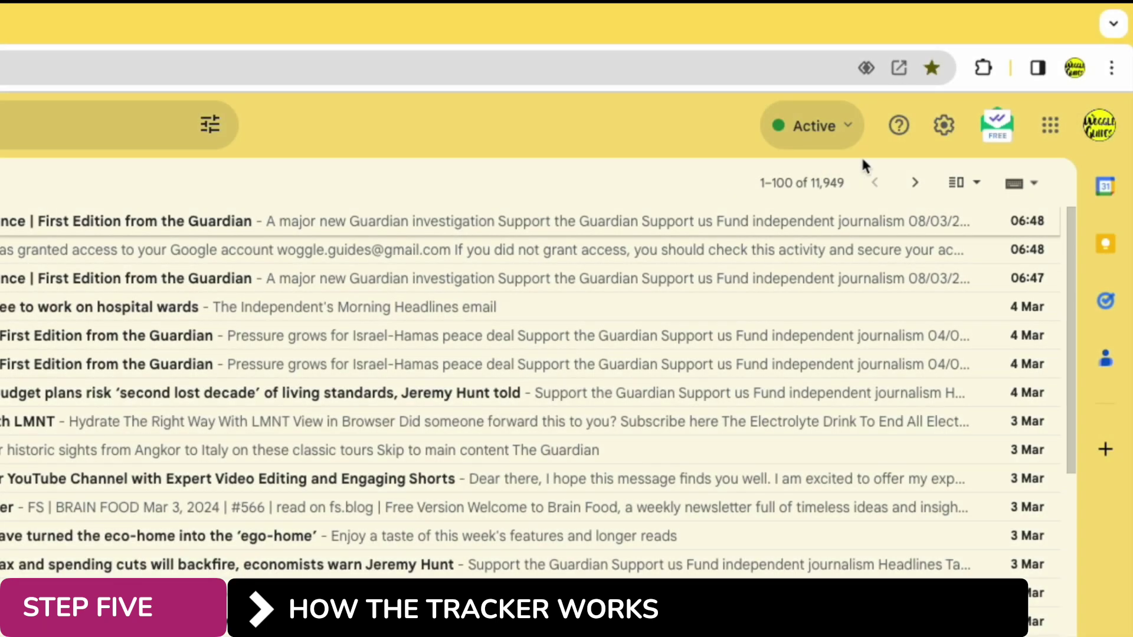
Open Mailtrack's Email tracking report and filter it to show All emails
click(1007, 139)
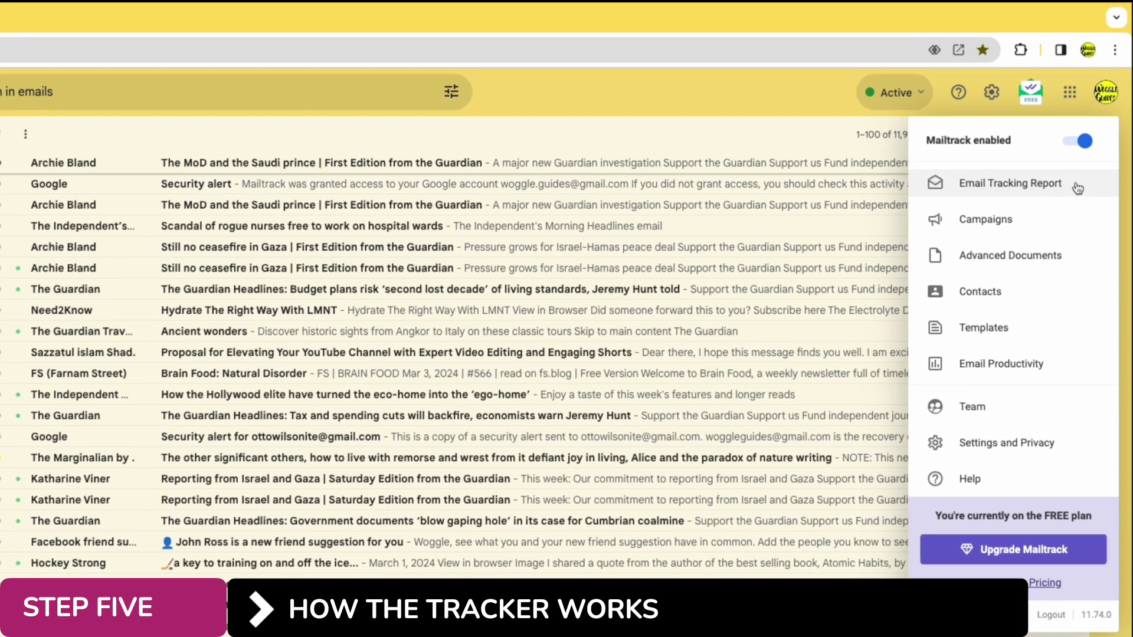
click(1073, 204)
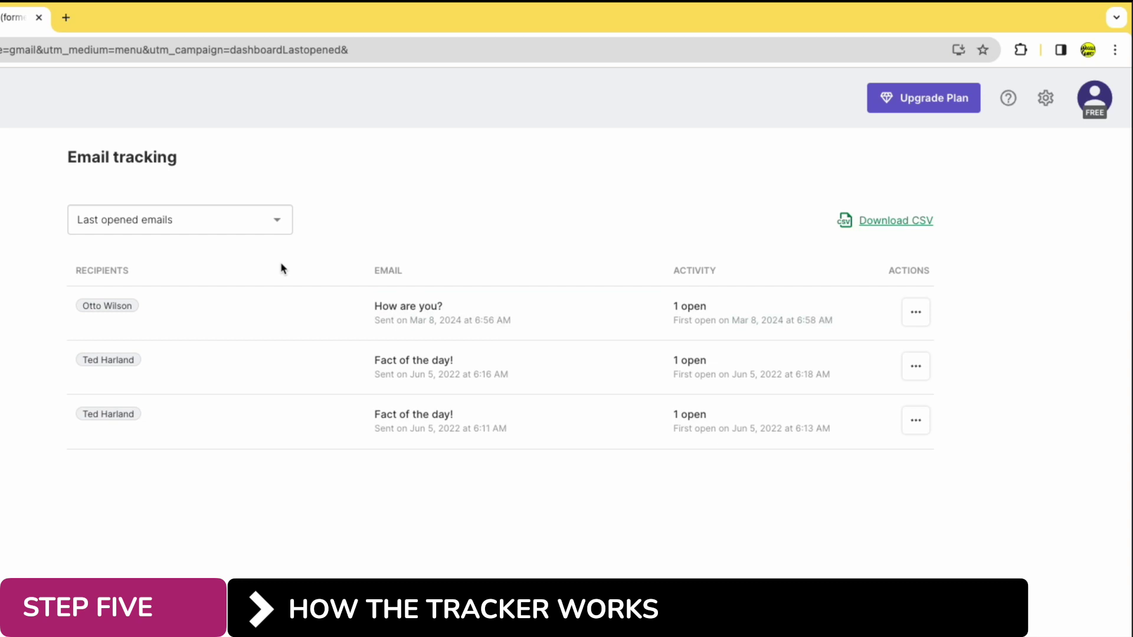
click(250, 219)
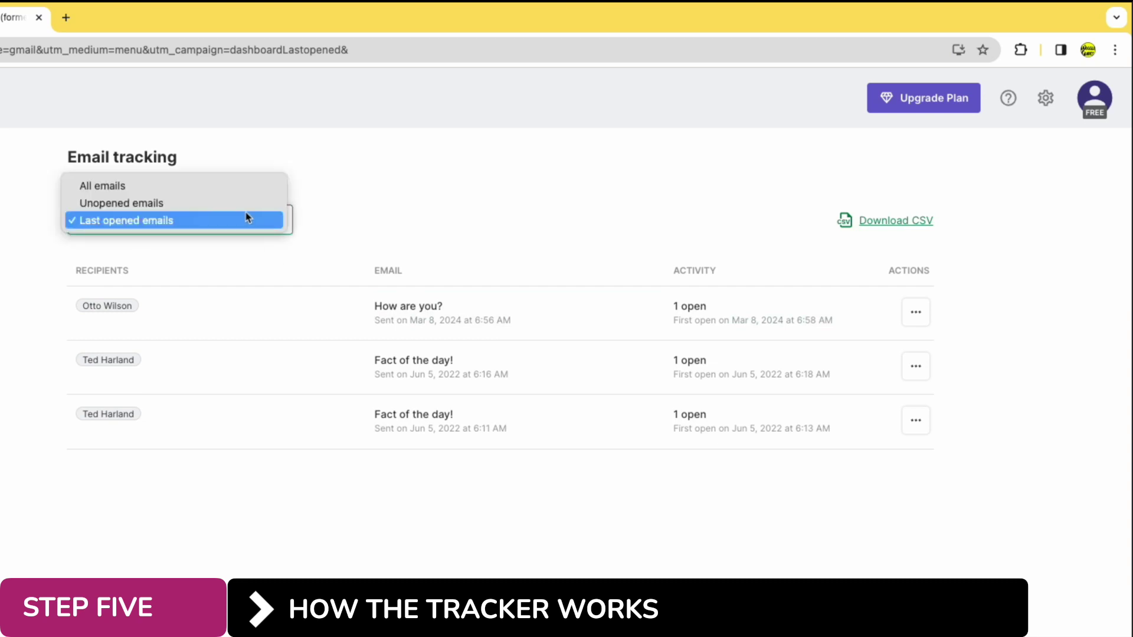
click(227, 196)
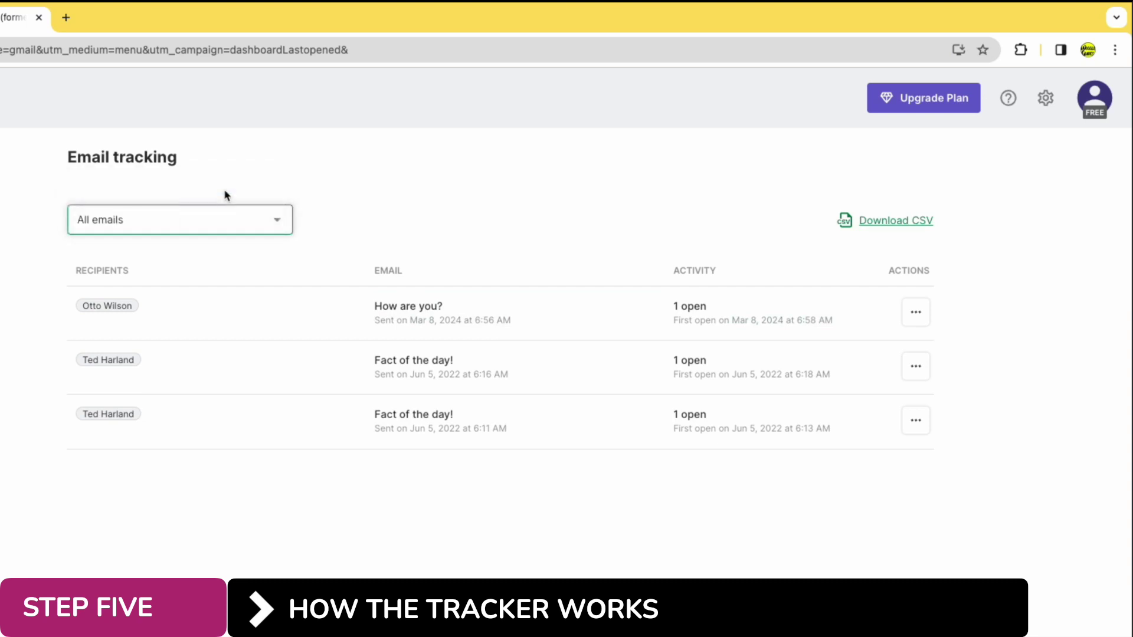